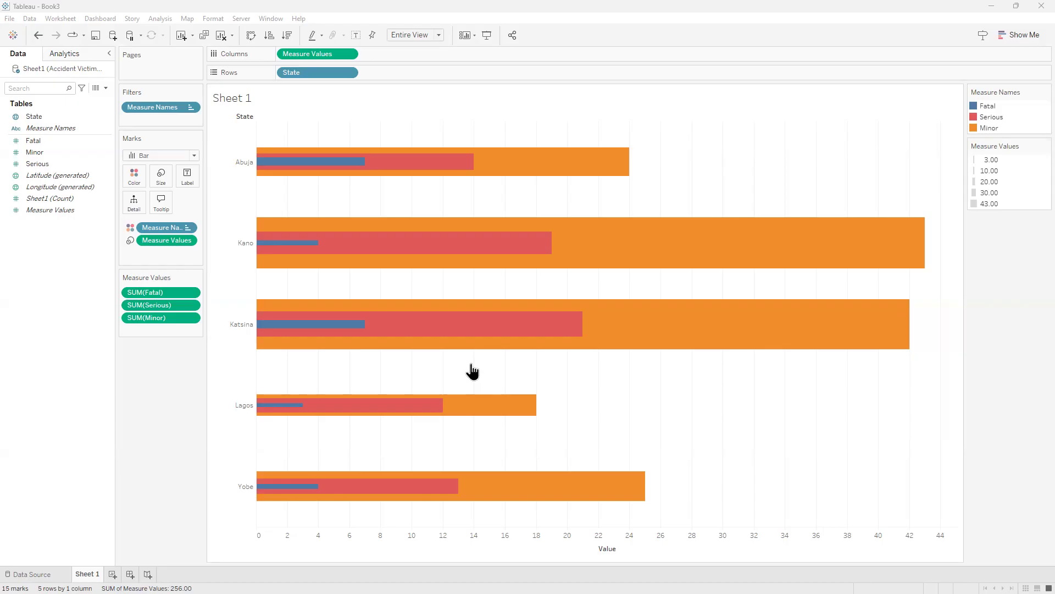
Step: Create Sheet 2 with State on Rows and Fatal on Columns as horizontal bars
key("alt")
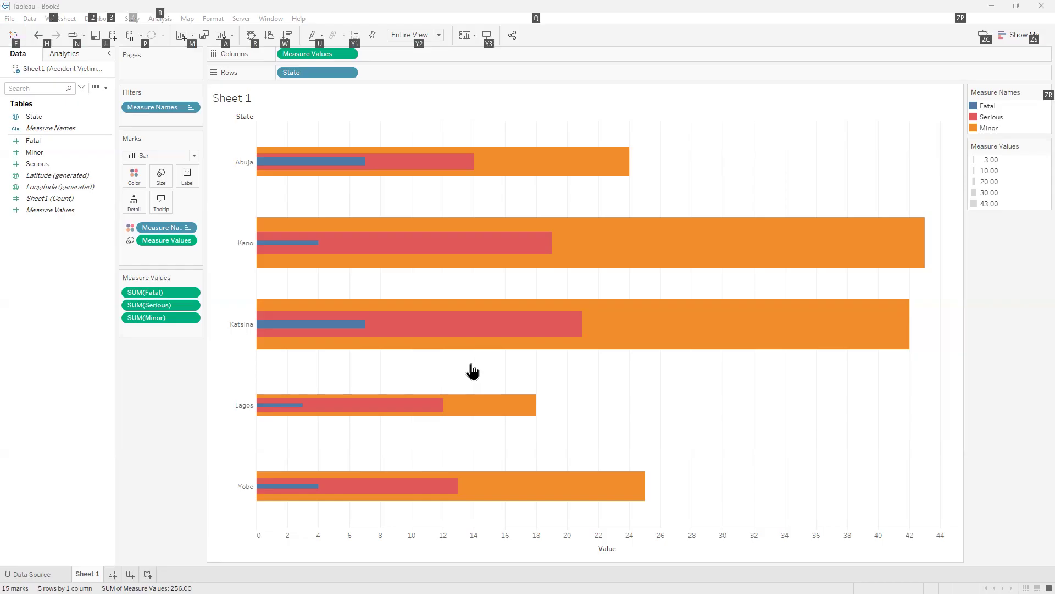
key("Escape")
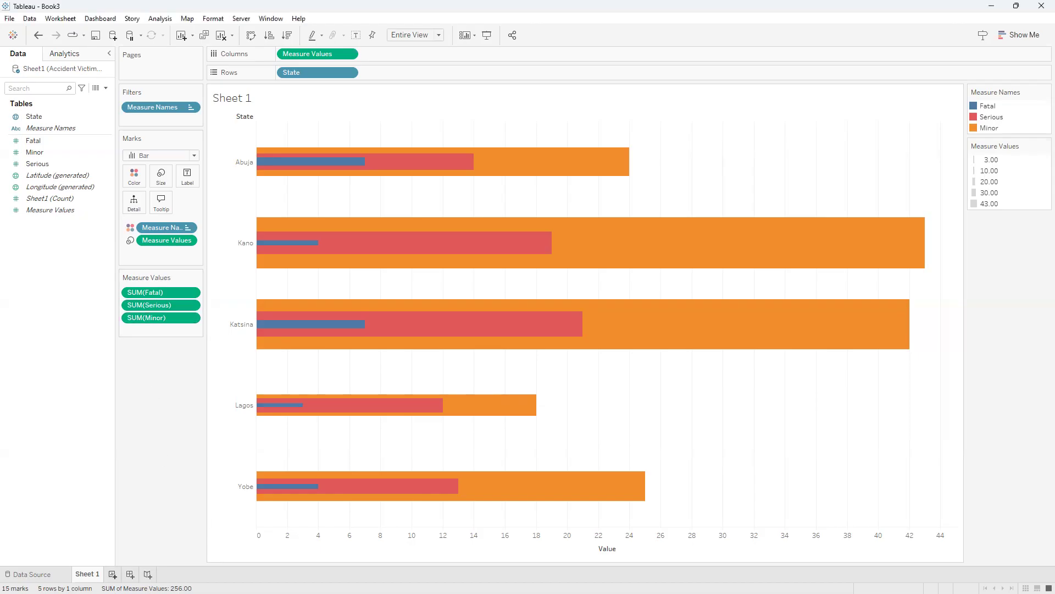
key("ctrl+m")
left_click(48, 119)
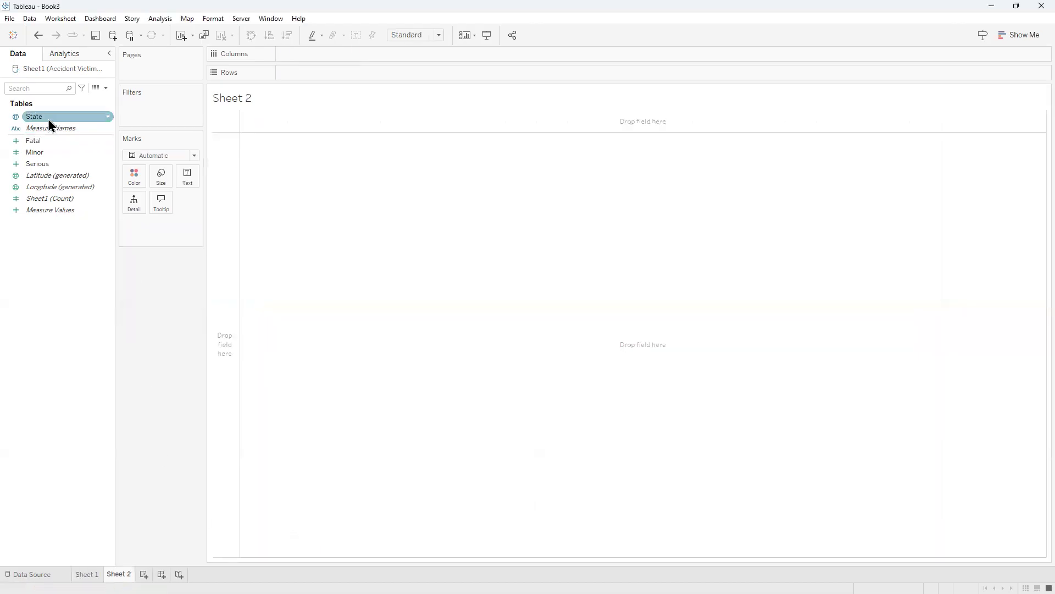
left_click_drag(46, 122, 312, 81)
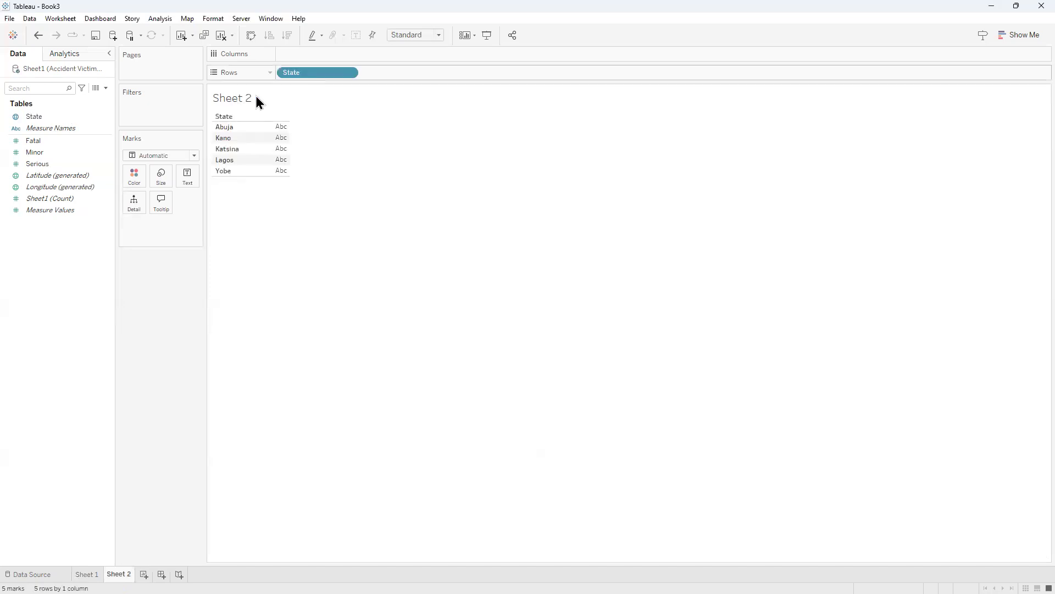
left_click(54, 139)
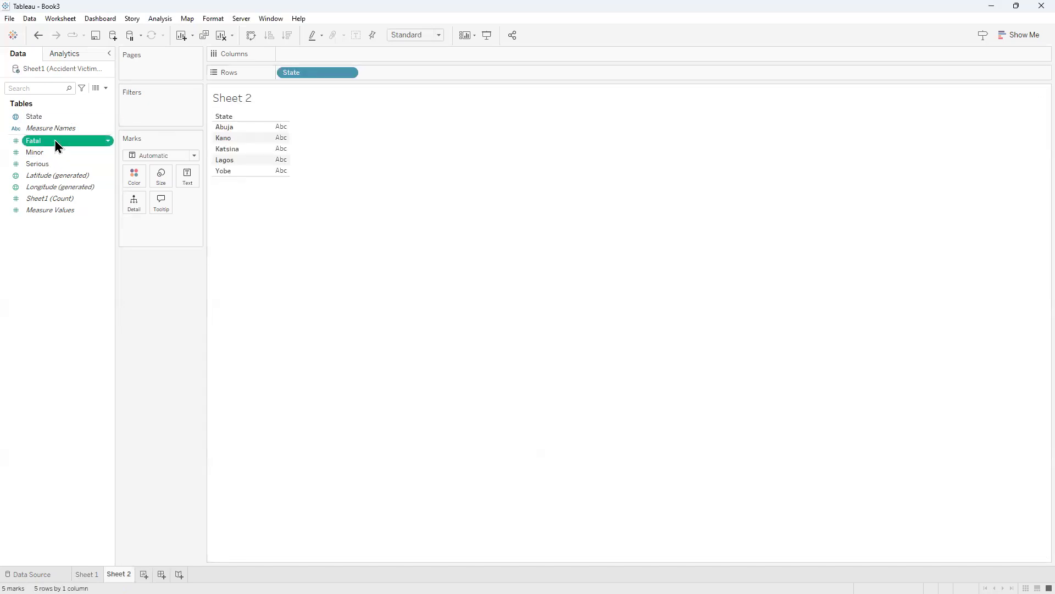
left_click_drag(63, 140, 321, 53)
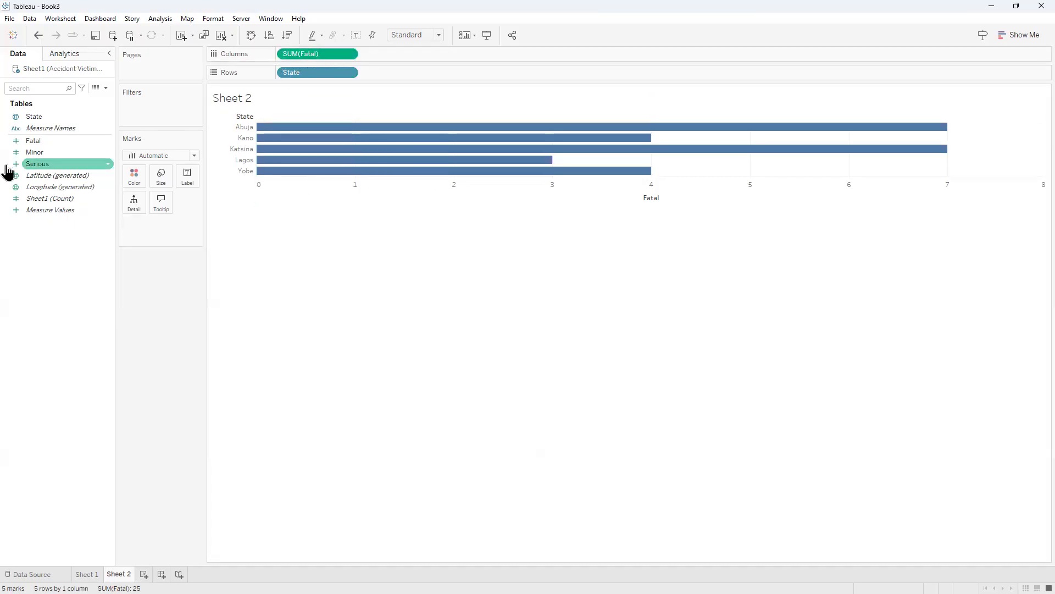
Step: Add Minor and Serious to the Fatal axis as Measure Values, coloured by Measure Names
left_click_drag(29, 160, 367, 183)
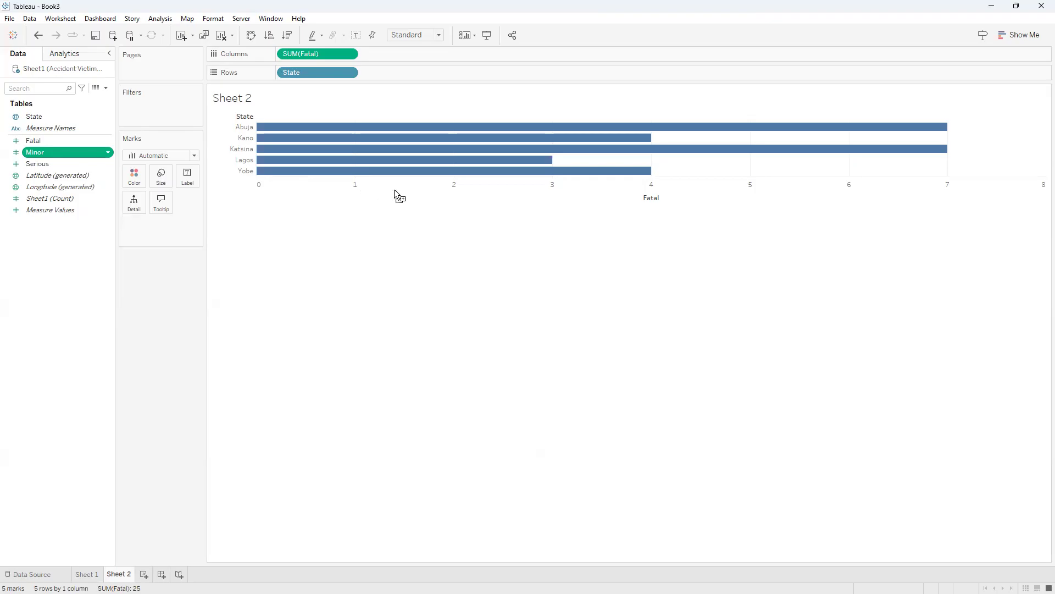
left_click_drag(394, 190, 395, 189)
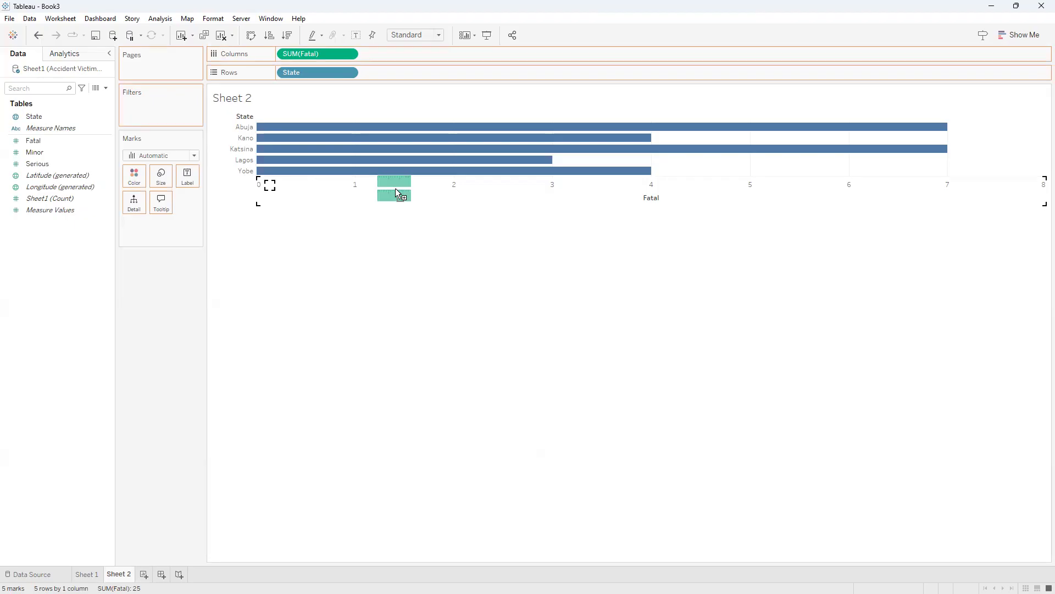
left_click_drag(396, 189, 396, 192)
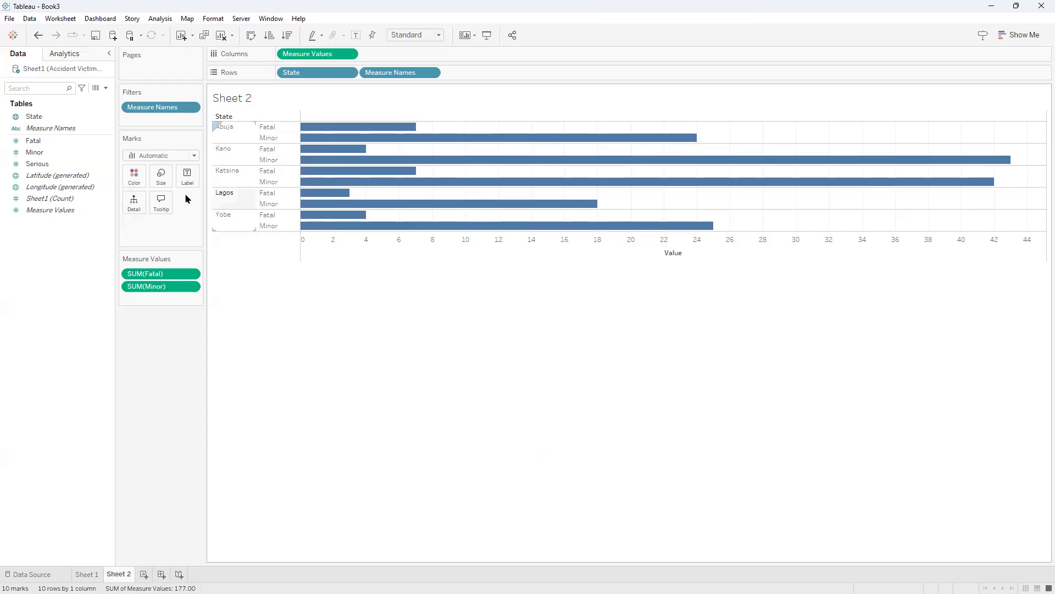
left_click_drag(44, 166, 371, 245)
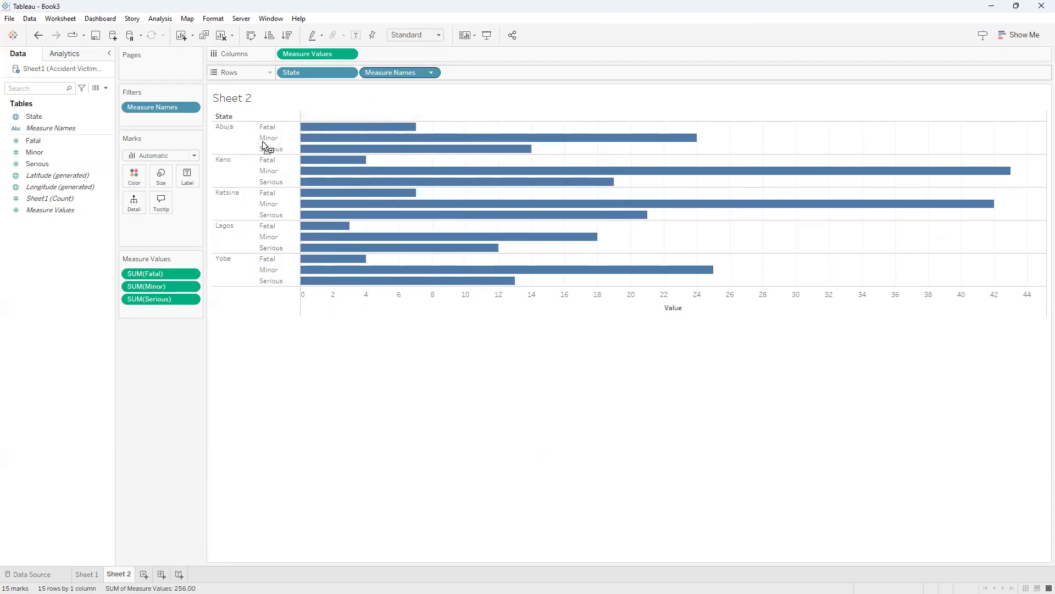
left_click_drag(151, 180, 137, 176)
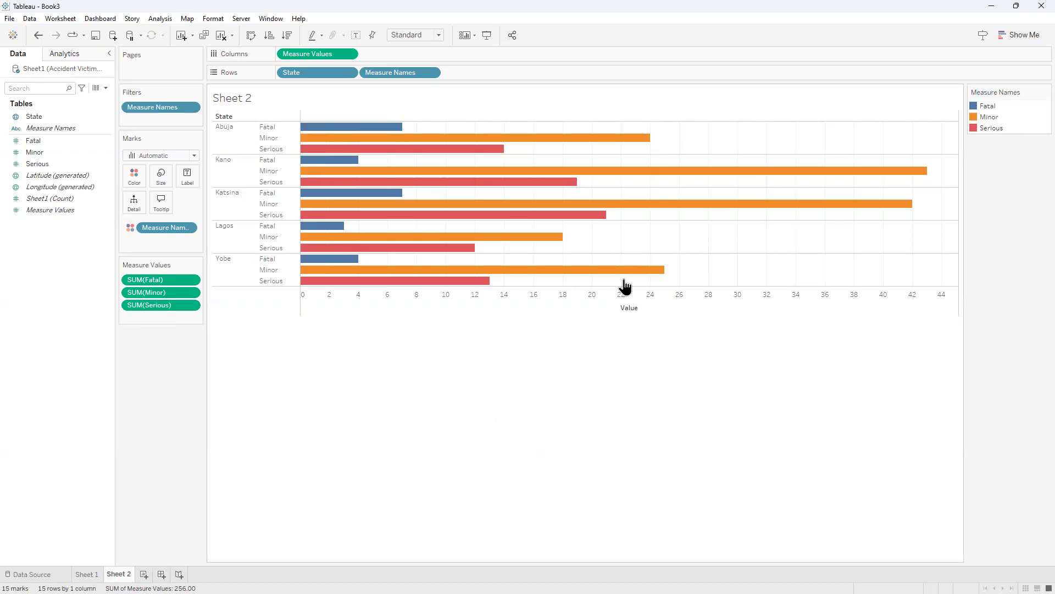
Step: Add an ad-hoc AVG(NULL) measure to the Measure Values shelf as a blank spacer row
double_click(142, 318)
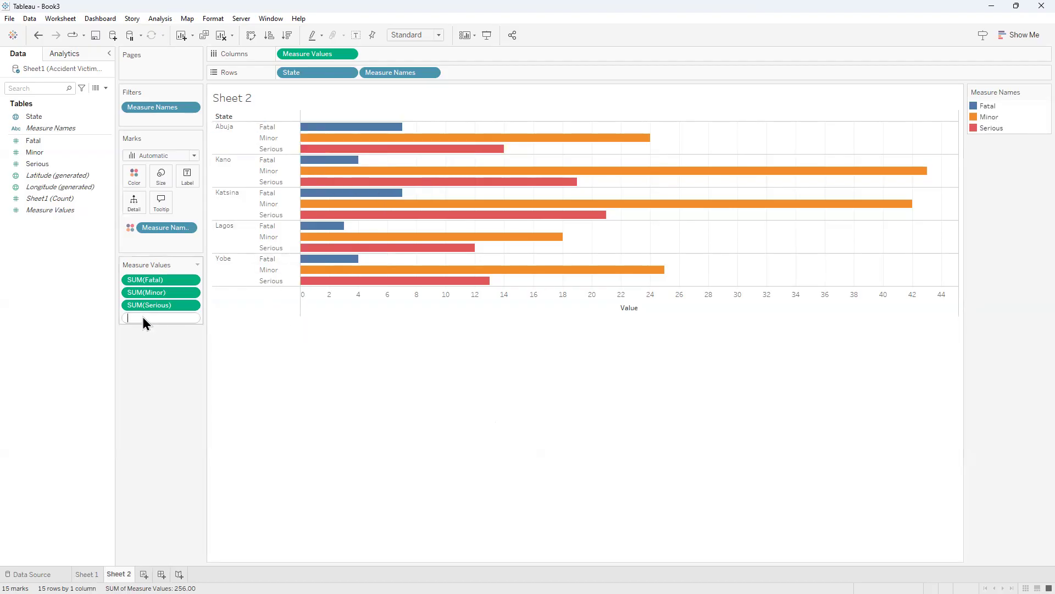
type("AVG")
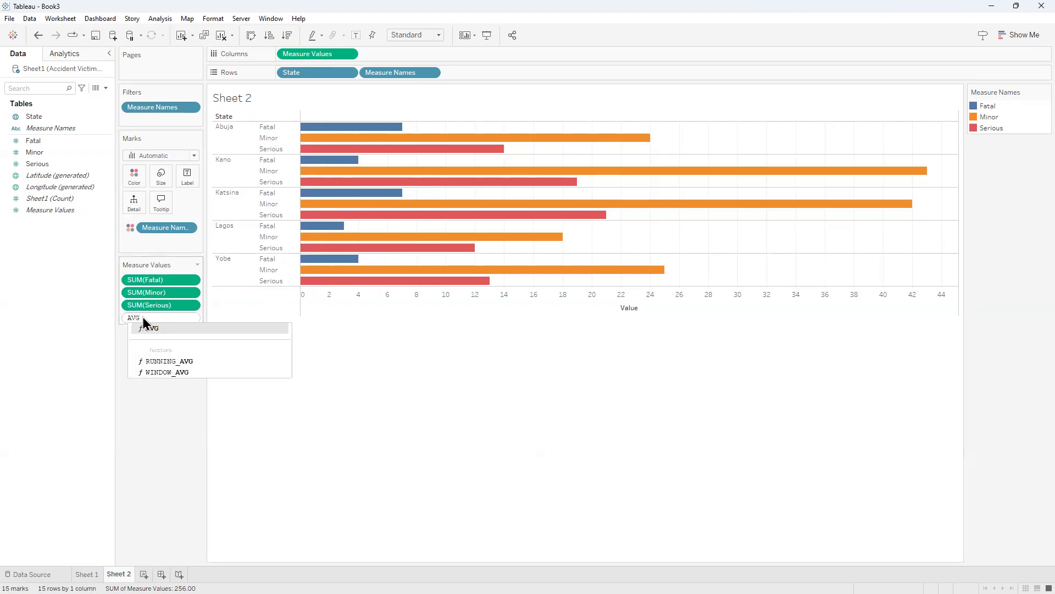
type("(")
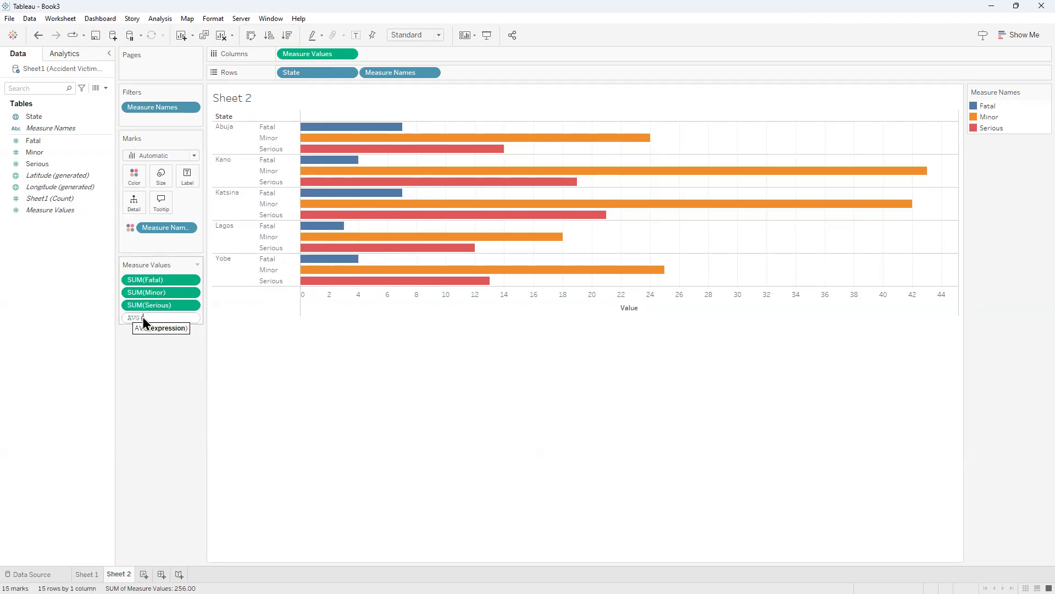
type("NULL")
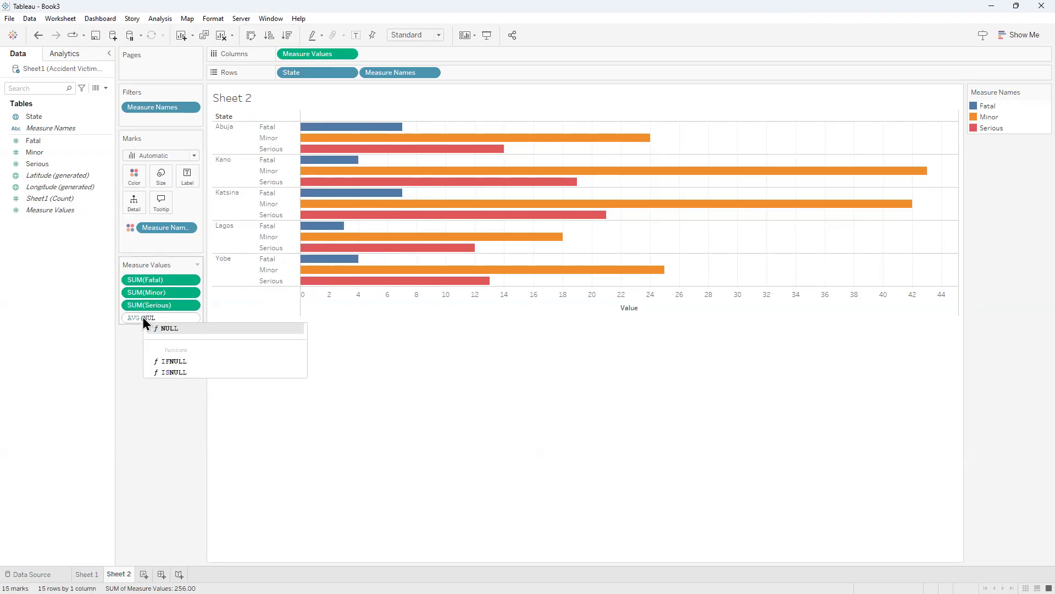
type(")")
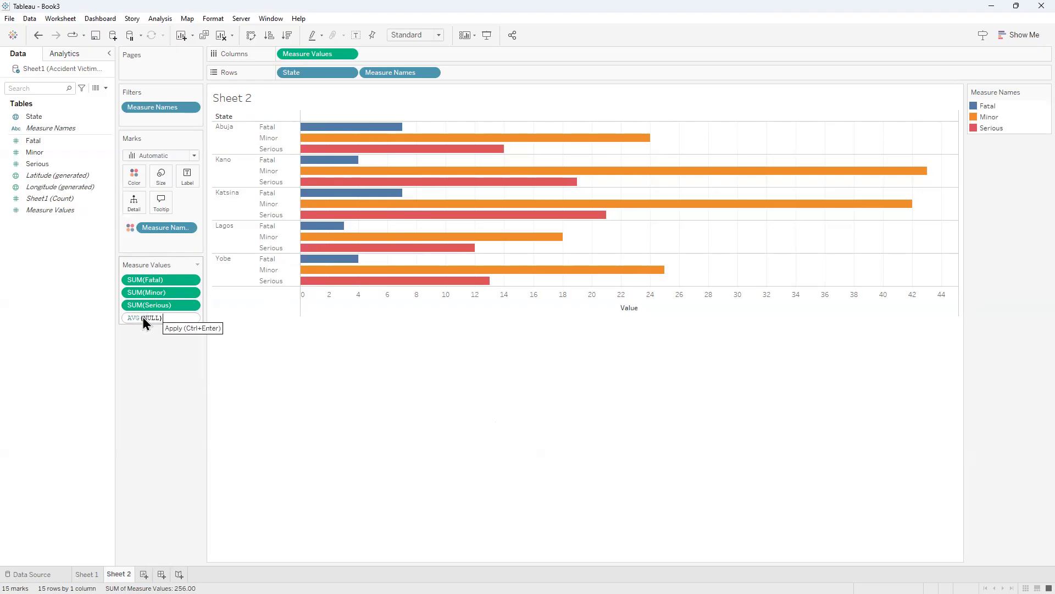
key("Return")
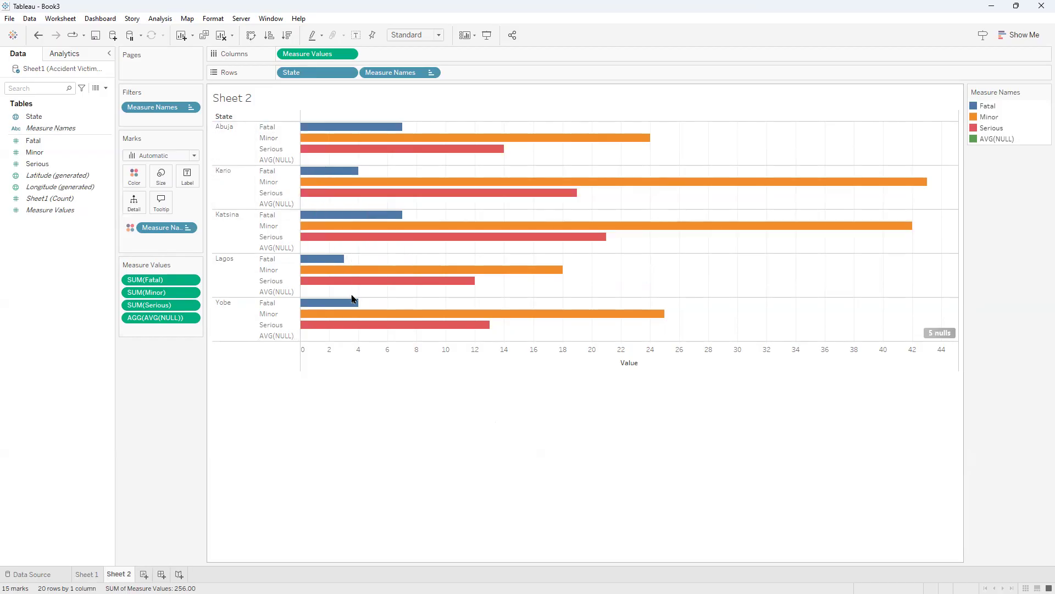
Step: Fit the chart to Entire View, keeping the Measure Names row labels after briefly hiding them
left_click(416, 35)
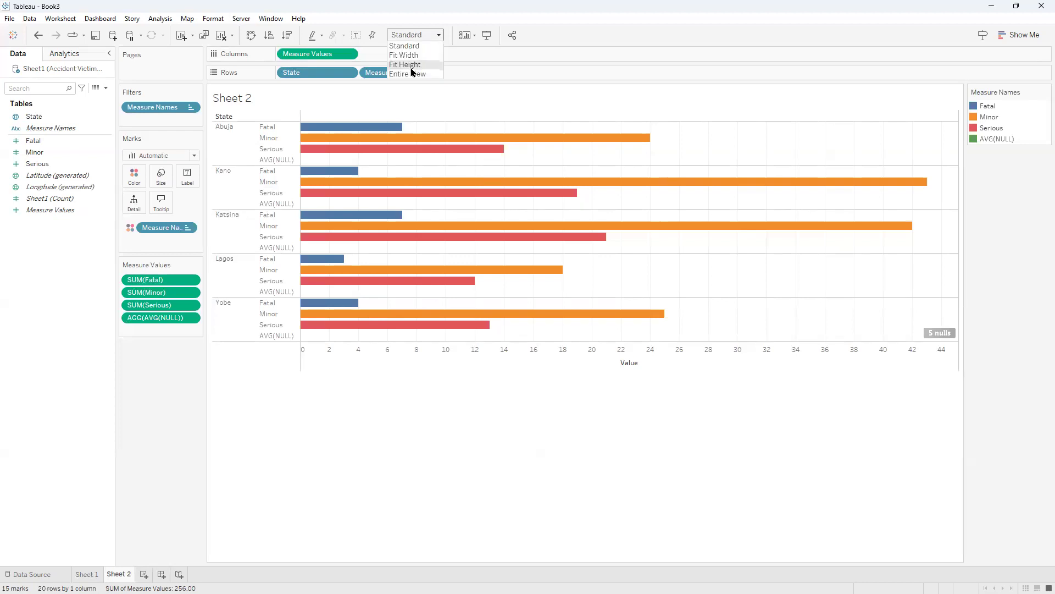
left_click(411, 75)
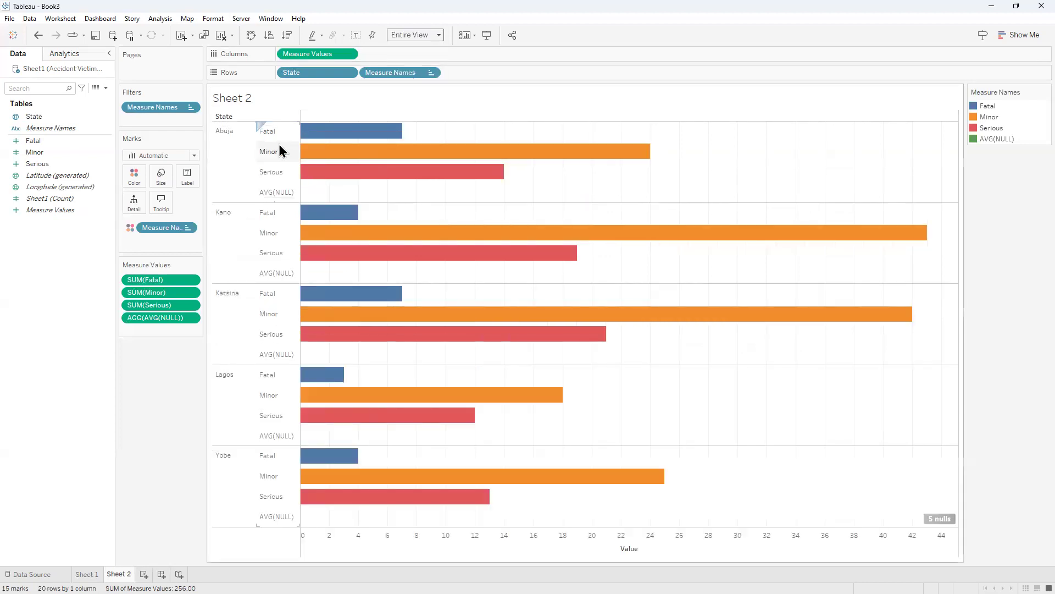
right_click(265, 133)
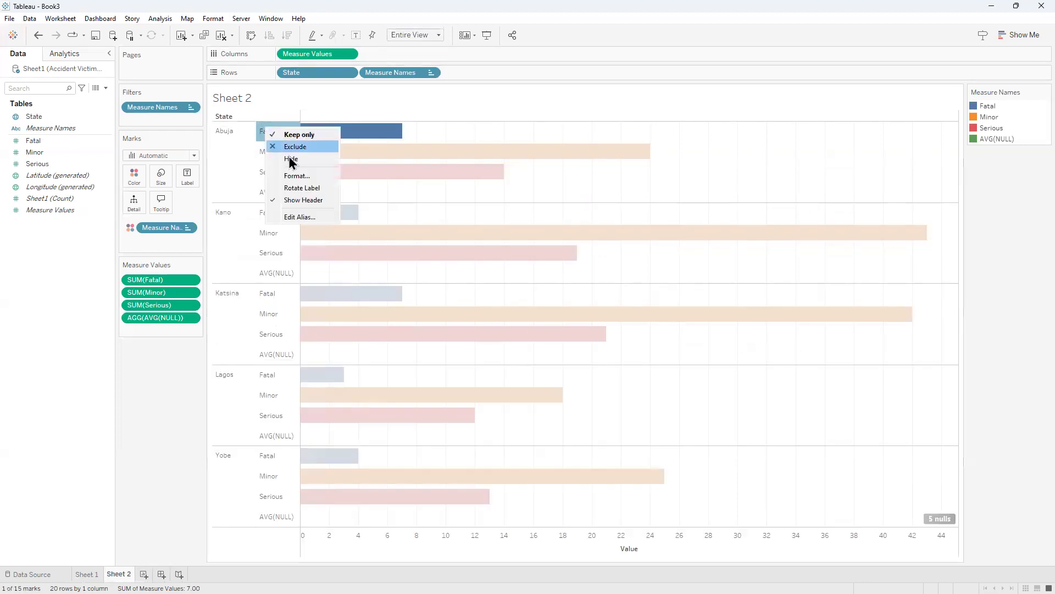
left_click(294, 200)
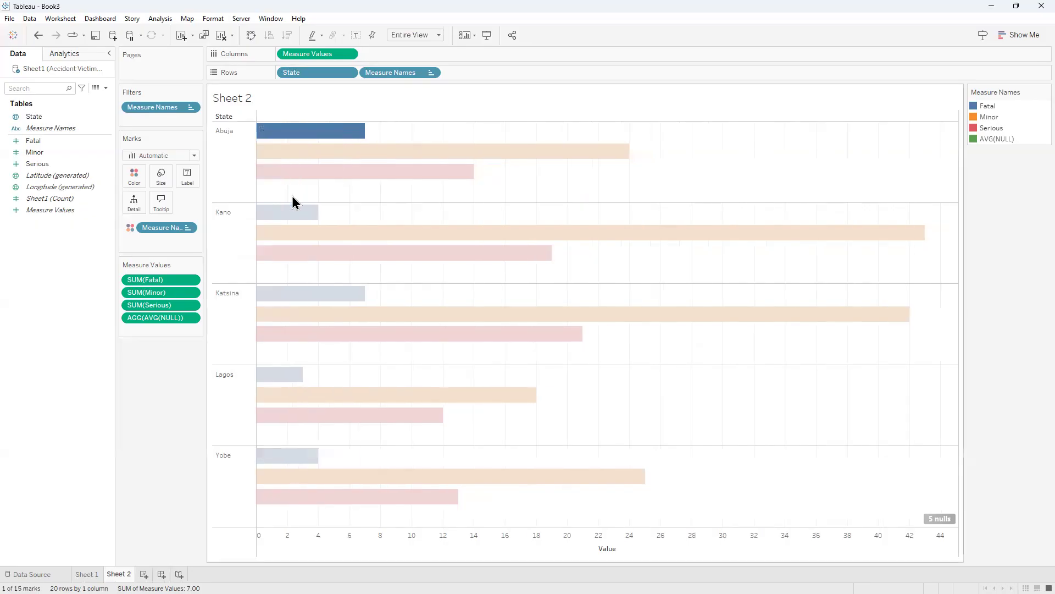
left_click(667, 174)
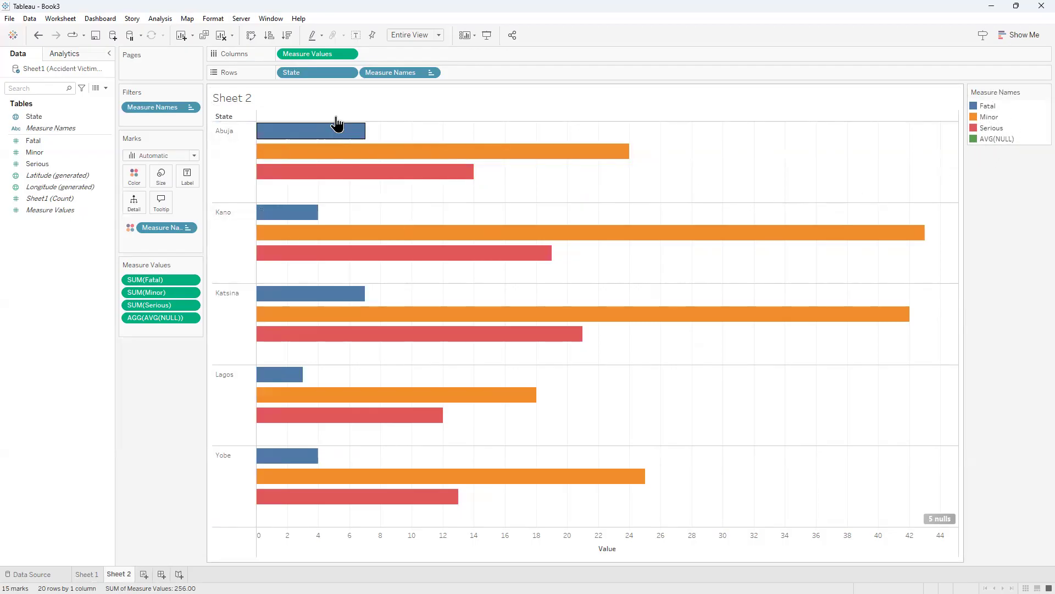
mouse_move(413, 150)
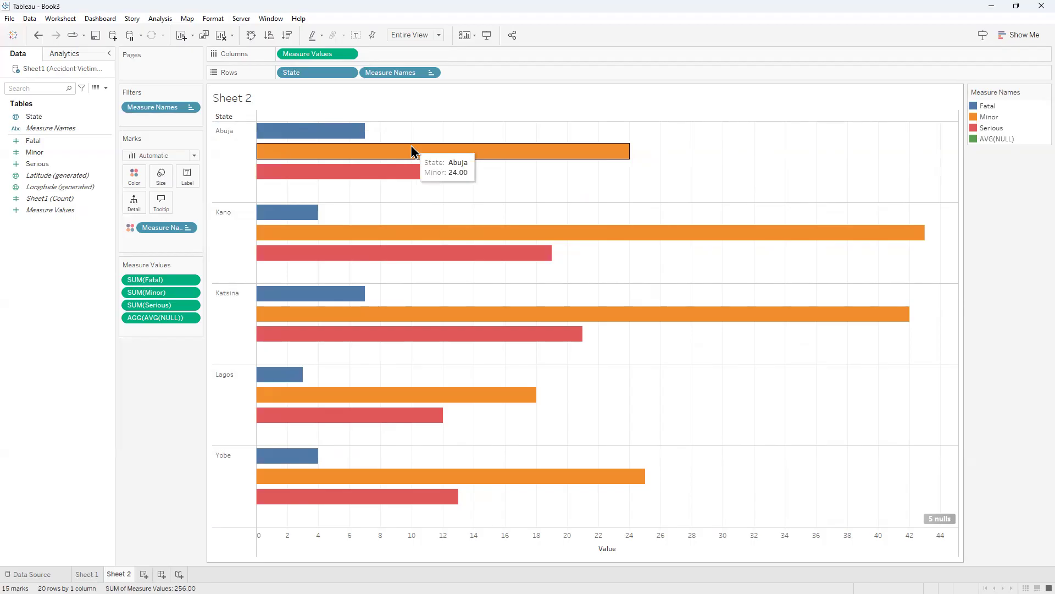
key("ctrl+z")
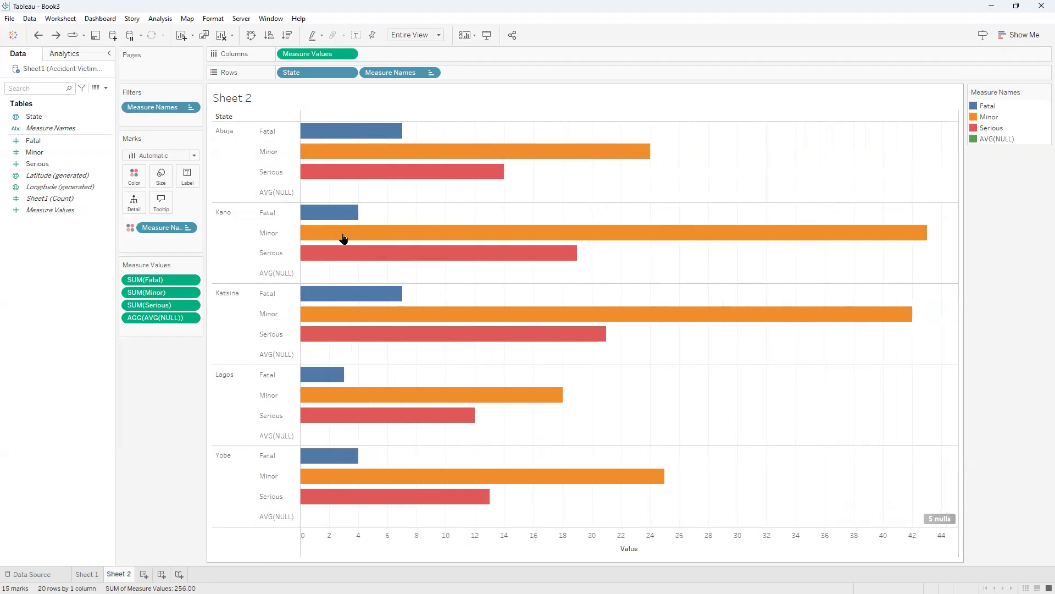
Step: Remove AGG(AVG(NULL)) and the Measure Names pill from Rows, leaving one stacked bar per state
left_click(189, 319)
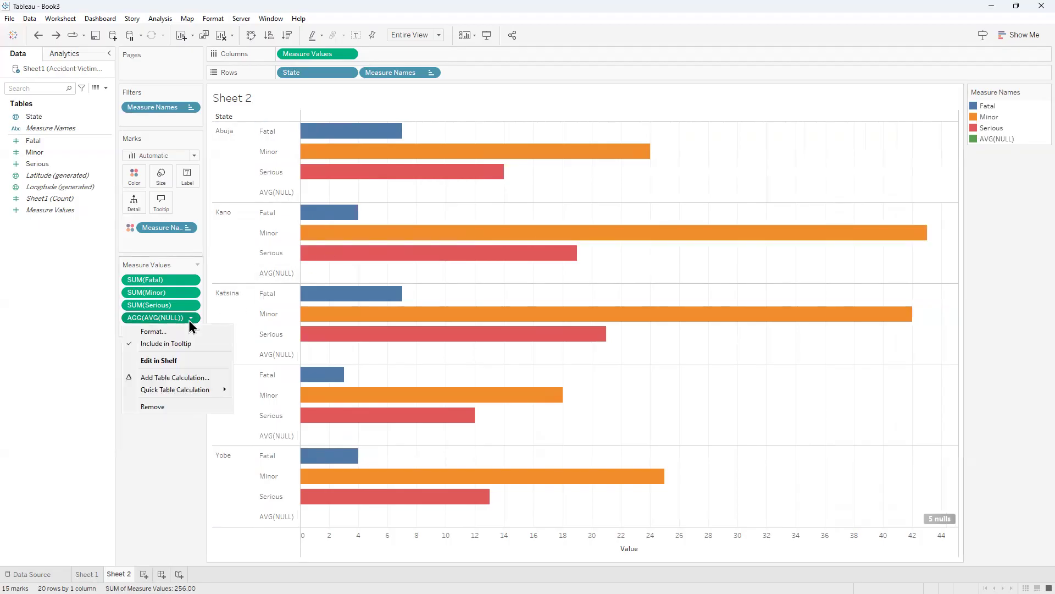
left_click(177, 407)
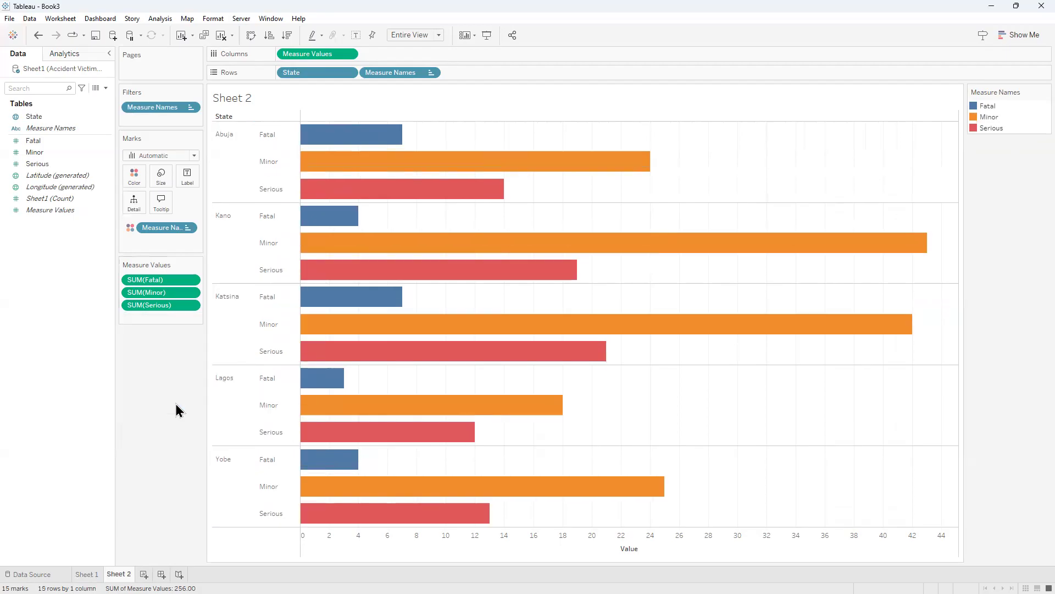
left_click(432, 72)
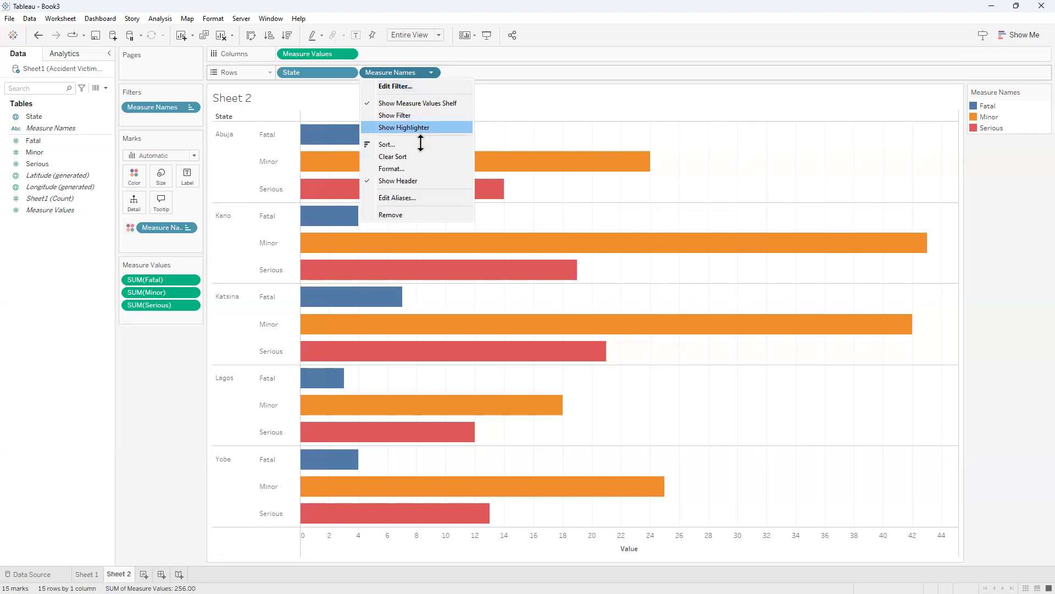
left_click(399, 214)
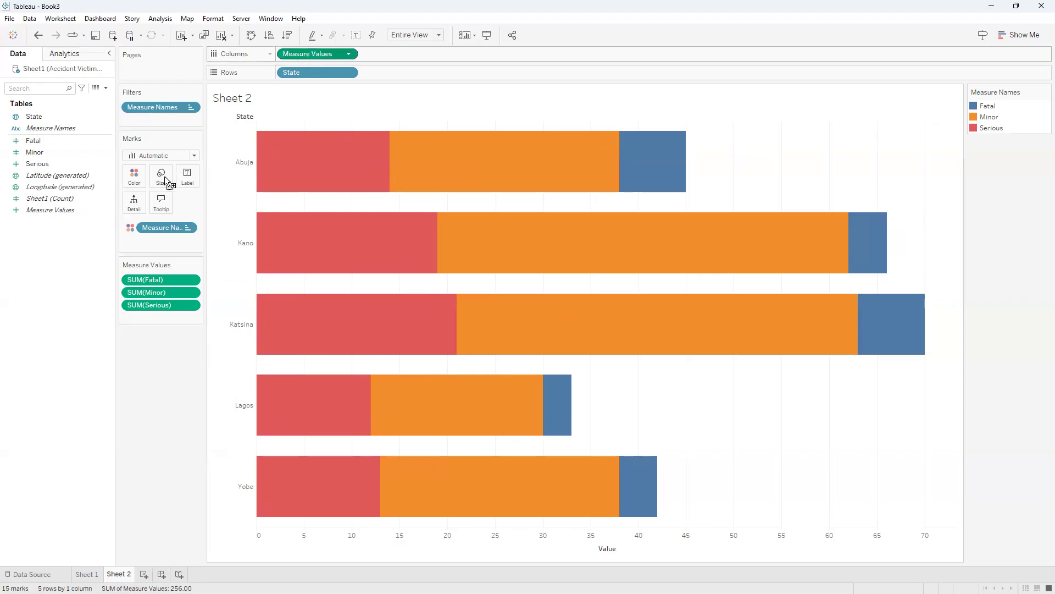
Step: Size the marks by Measure Values, set the mark type to Bar, and show the Stack Marks options
left_click_drag(163, 177, 163, 178)
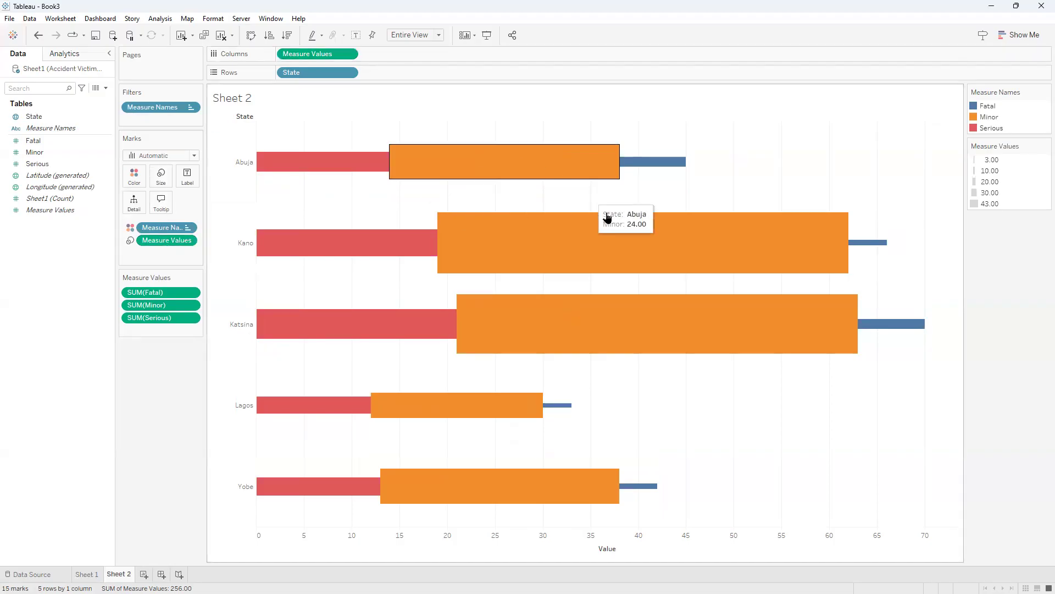
left_click(155, 161)
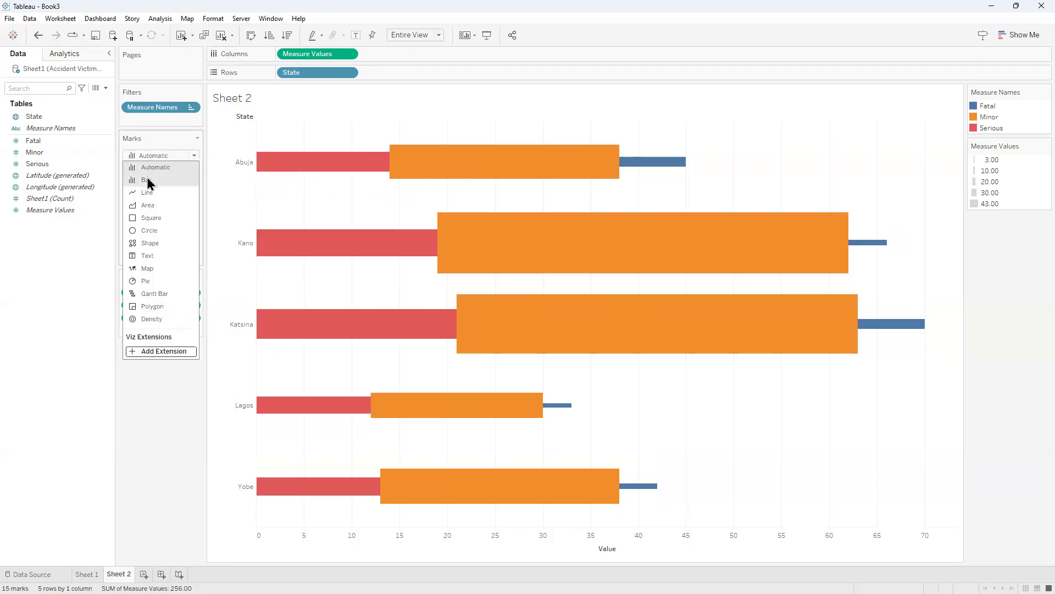
left_click(149, 181)
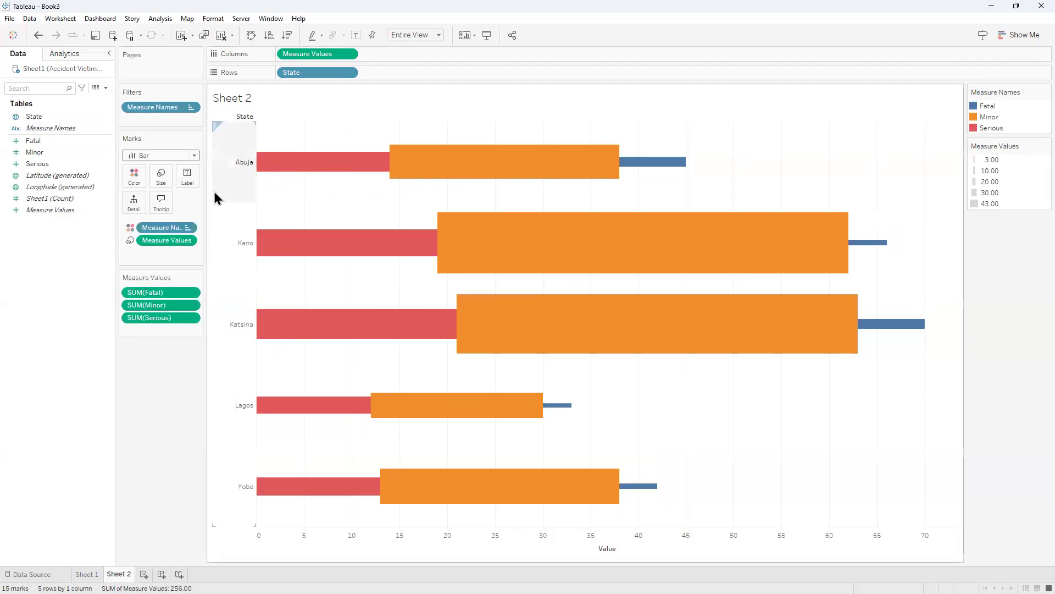
left_click(161, 19)
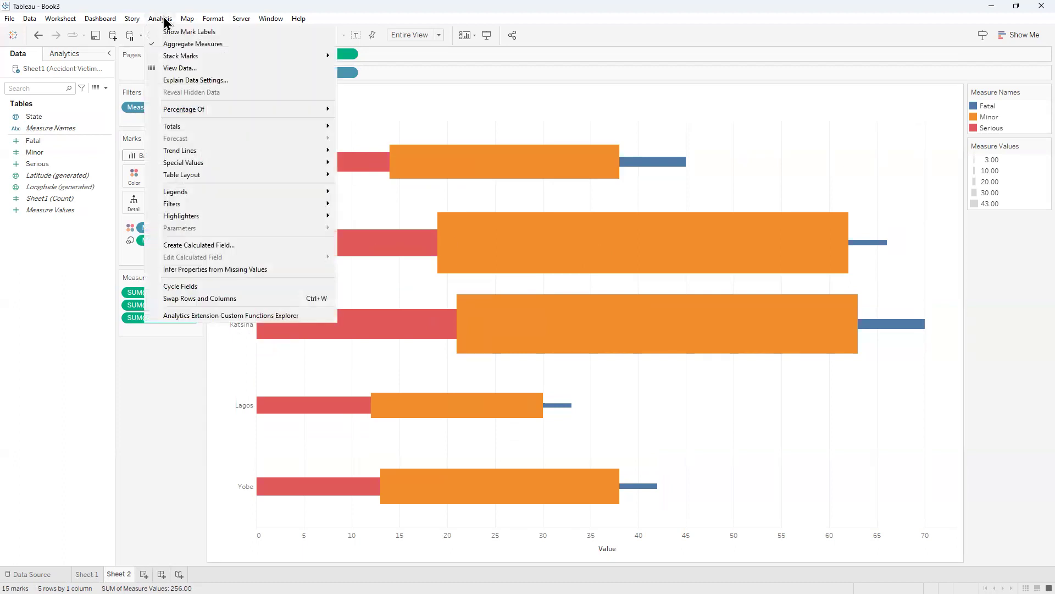
mouse_move(191, 58)
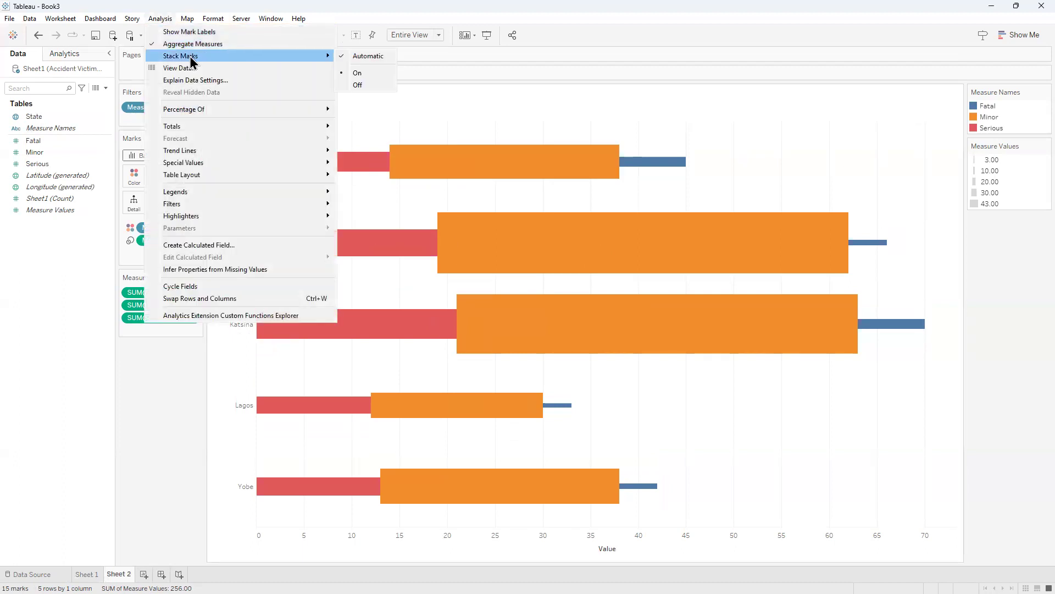
Step: Set Stack Marks to Off and move SUM(Minor) below SUM(Serious) so the bars nest
left_click(348, 85)
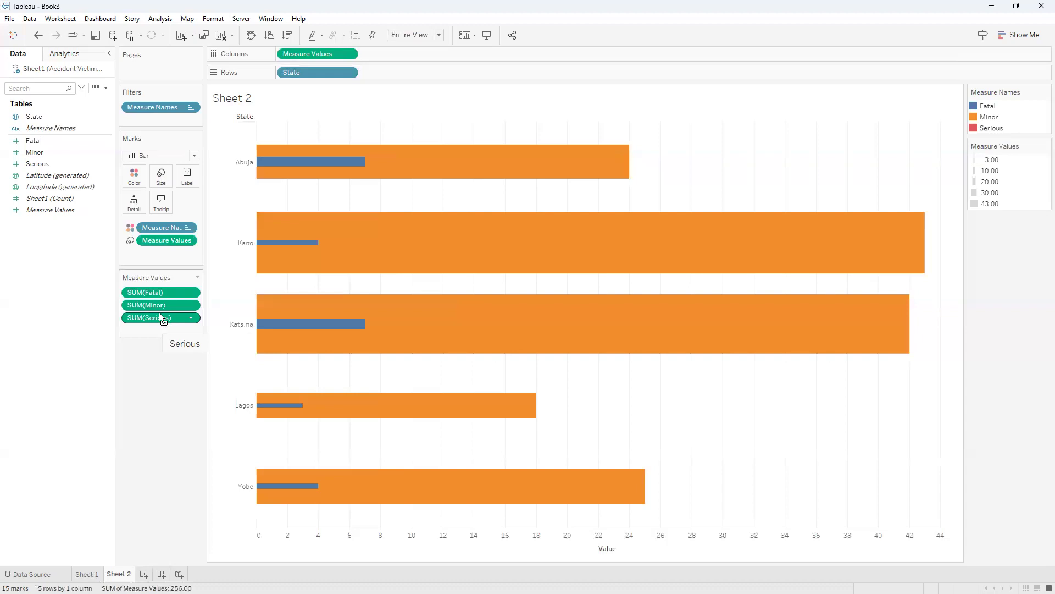
key("Delete")
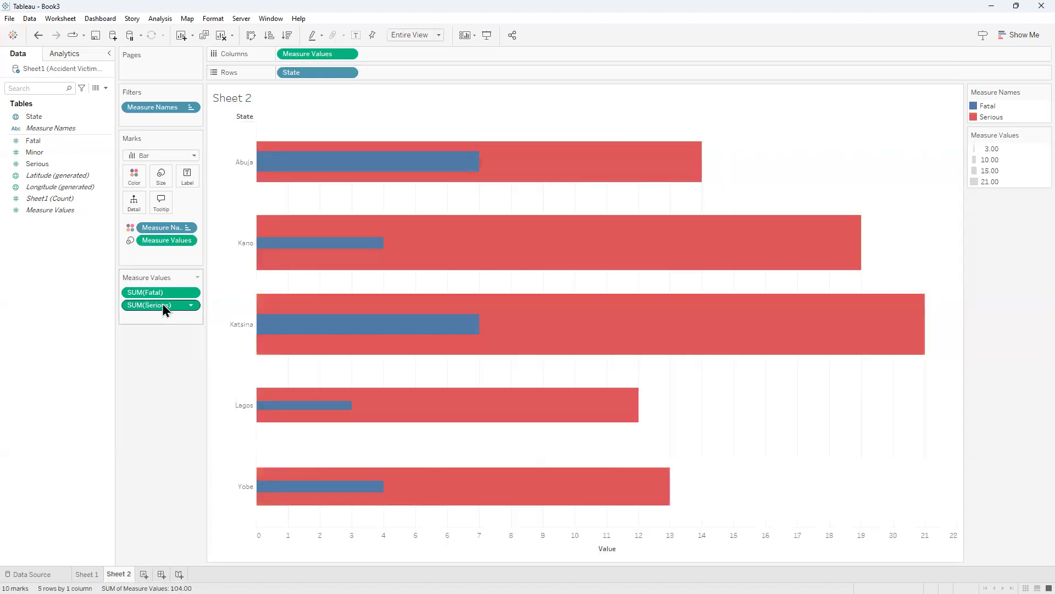
key("ctrl+z")
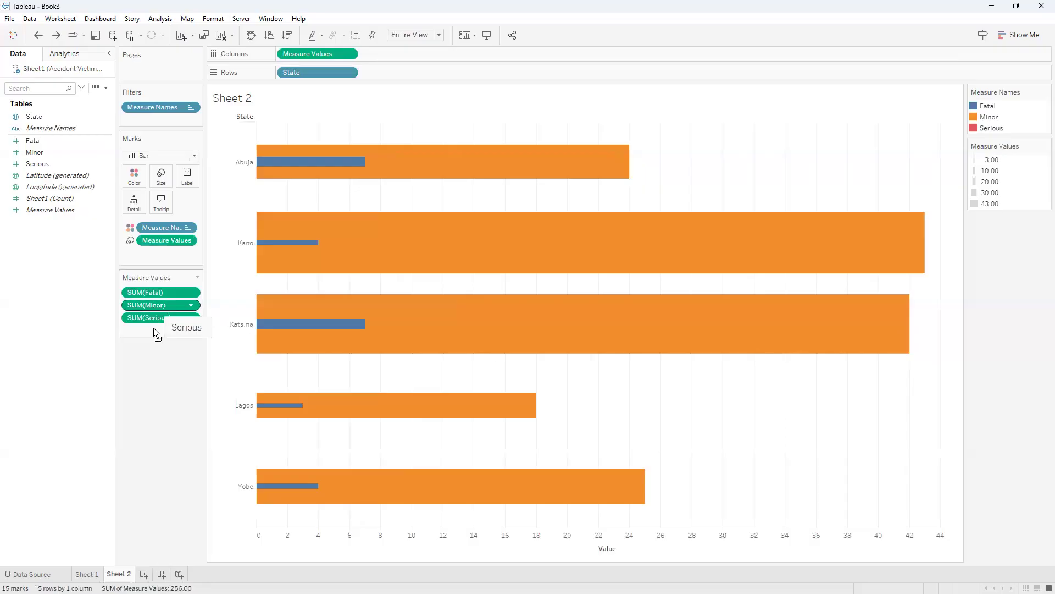
left_click_drag(154, 328, 154, 331)
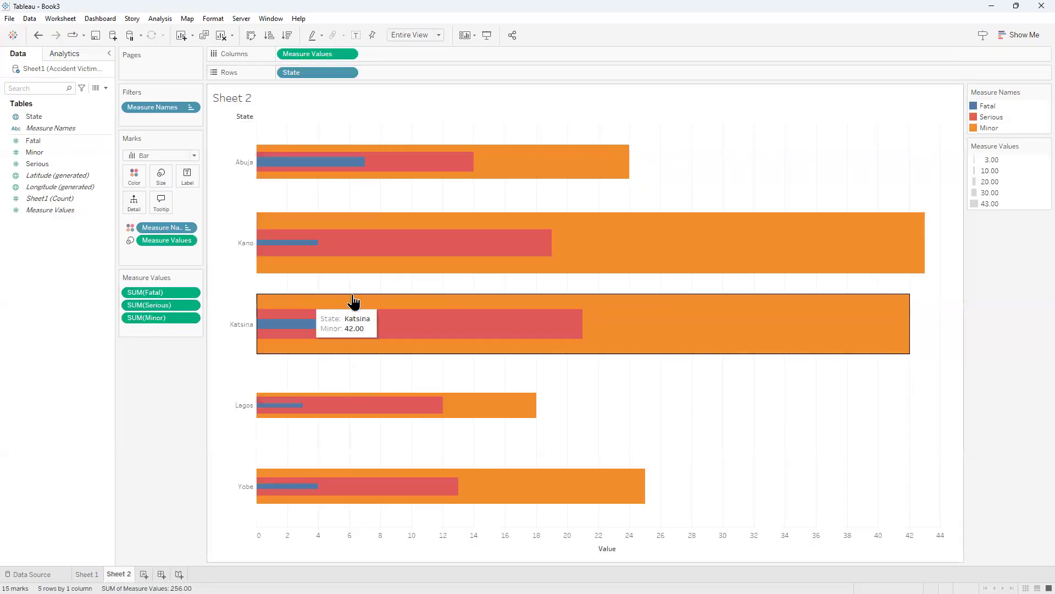